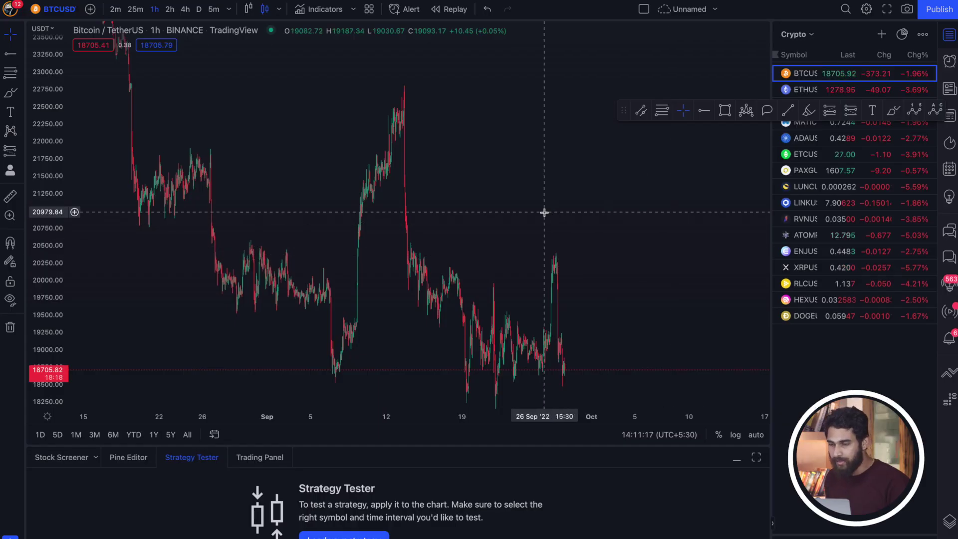
Step: Open the Indicators, Metrics & Strategies library over the BTCUSD chart
{"action": "scroll", "coordinate": [480, 145], "scroll_direction": "up", "scroll_amount": 3}
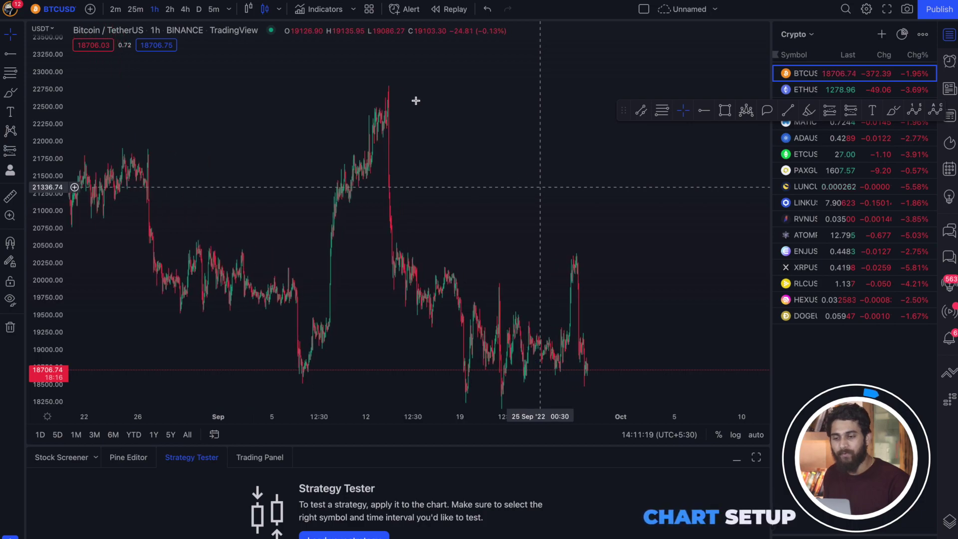
{"action": "left_click", "coordinate": [320, 10]}
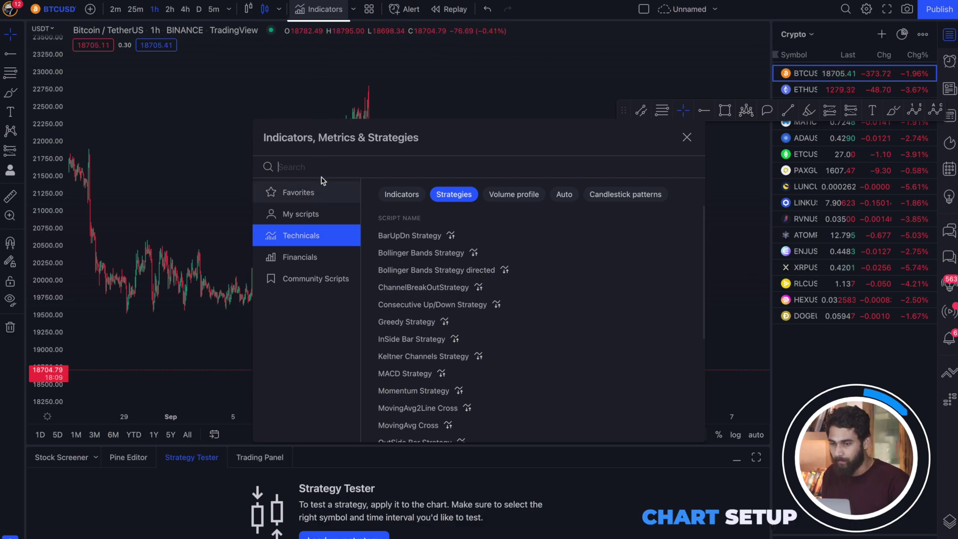
Step: Add ATR Stop Loss Finder ('atr st') and ADX and DI ('adx an'), then search '1 min'
{"action": "type", "text": "atr st"}
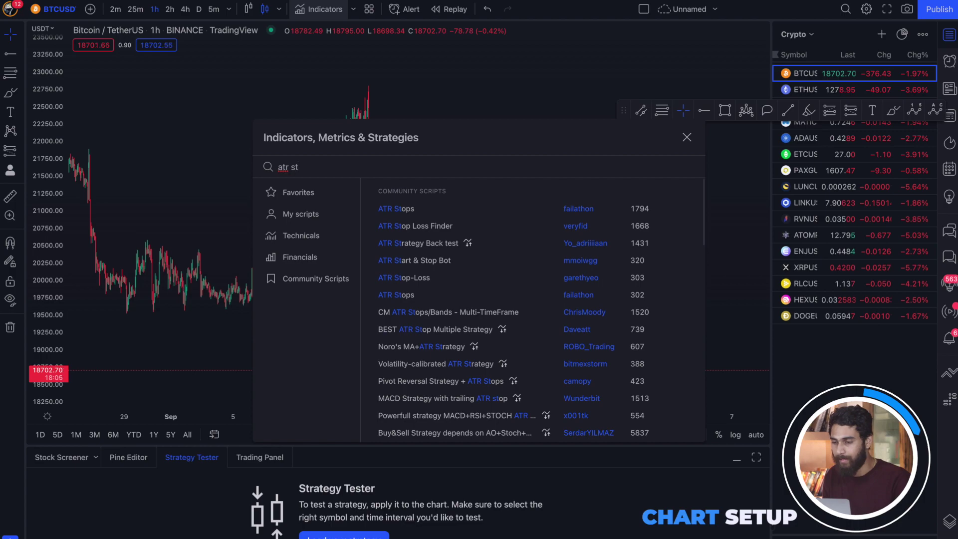
{"action": "left_click", "coordinate": [540, 232]}
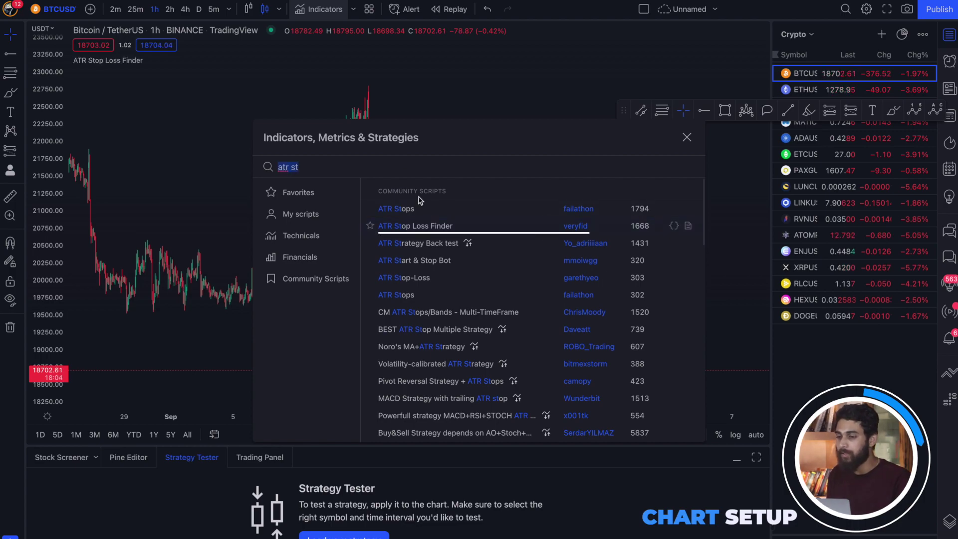
{"action": "type", "text": "adx "}
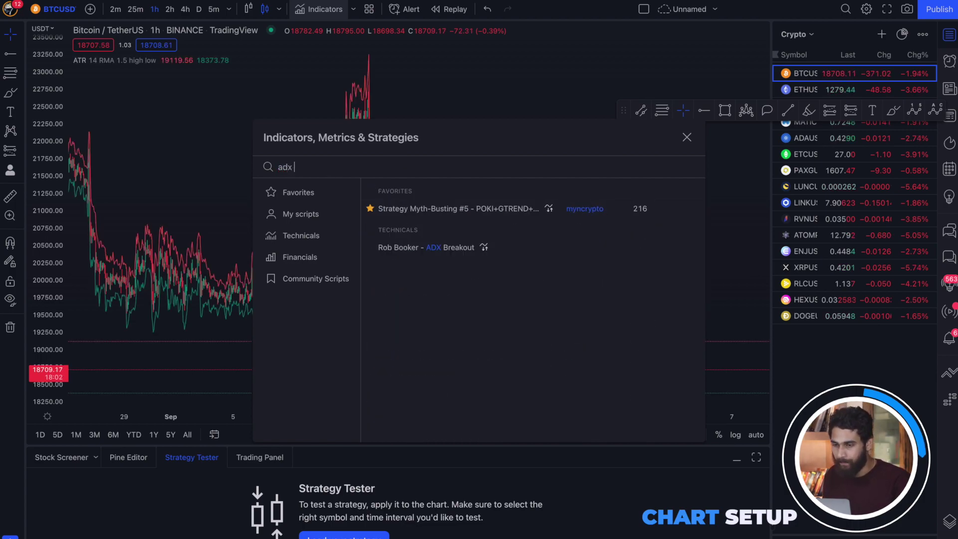
{"action": "type", "text": "an"}
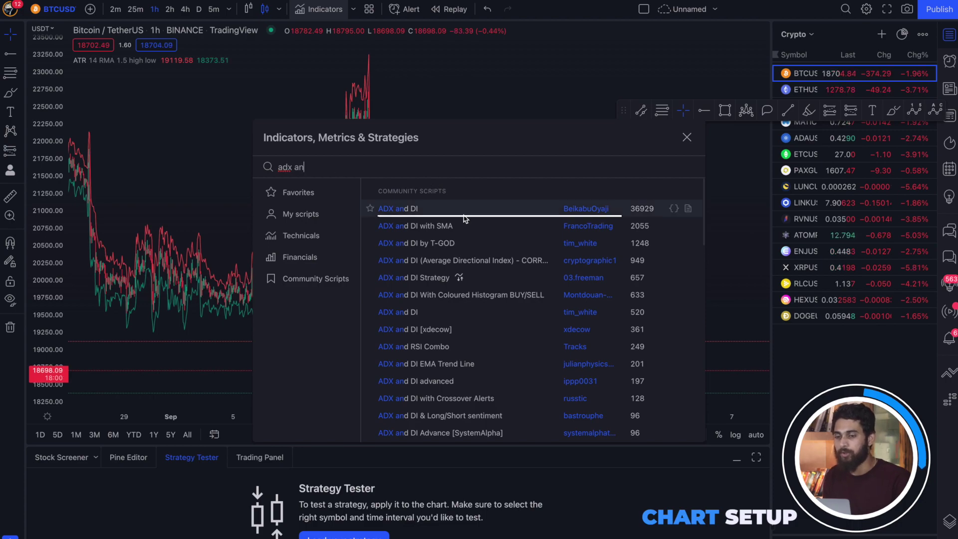
{"action": "left_click", "coordinate": [463, 215]}
{"action": "left_click_drag", "start_coordinate": [295, 168], "coordinate": [288, 168]}
{"action": "type", "text": "1 min"}
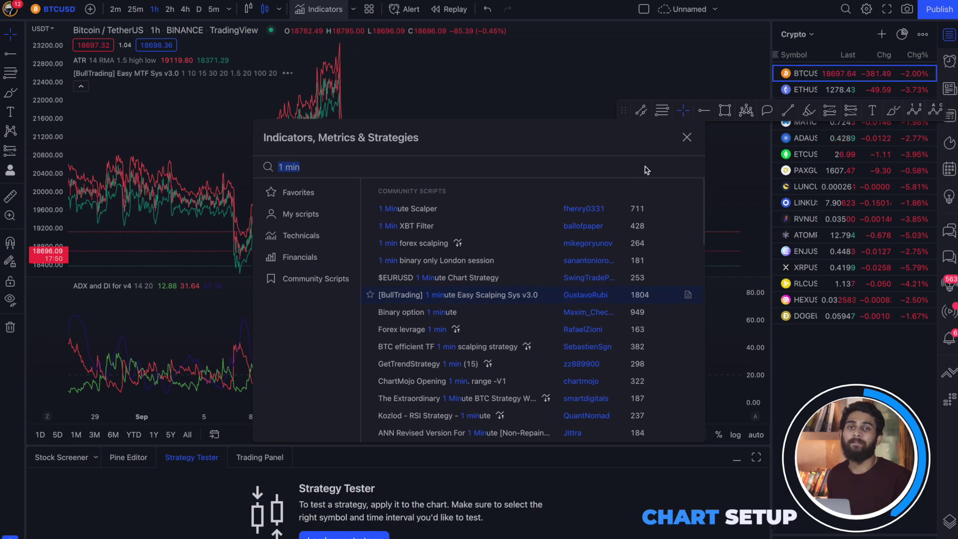
Step: Set the Easy MTF Sys first bar colour to blue
{"action": "left_click", "coordinate": [688, 137]}
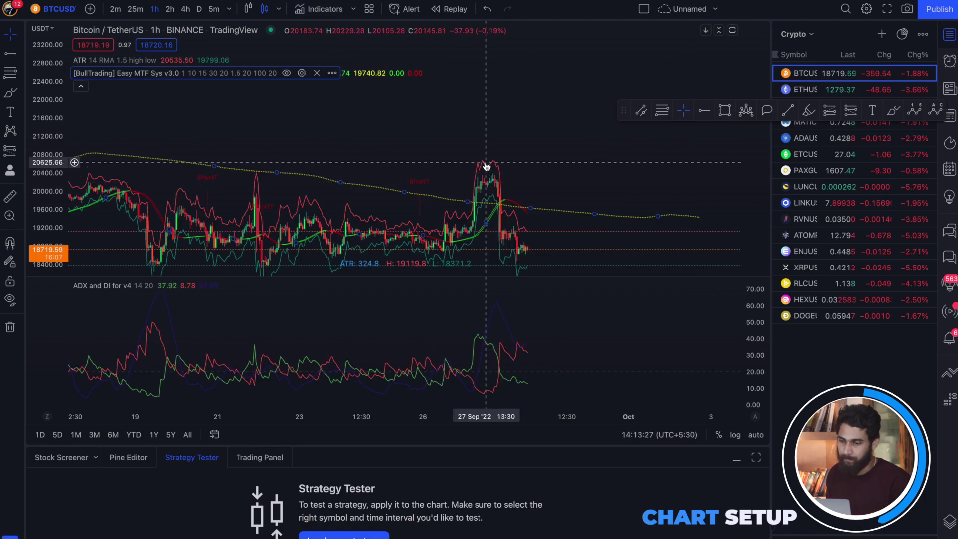
{"action": "scroll", "coordinate": [488, 164], "scroll_direction": "up", "scroll_amount": 5}
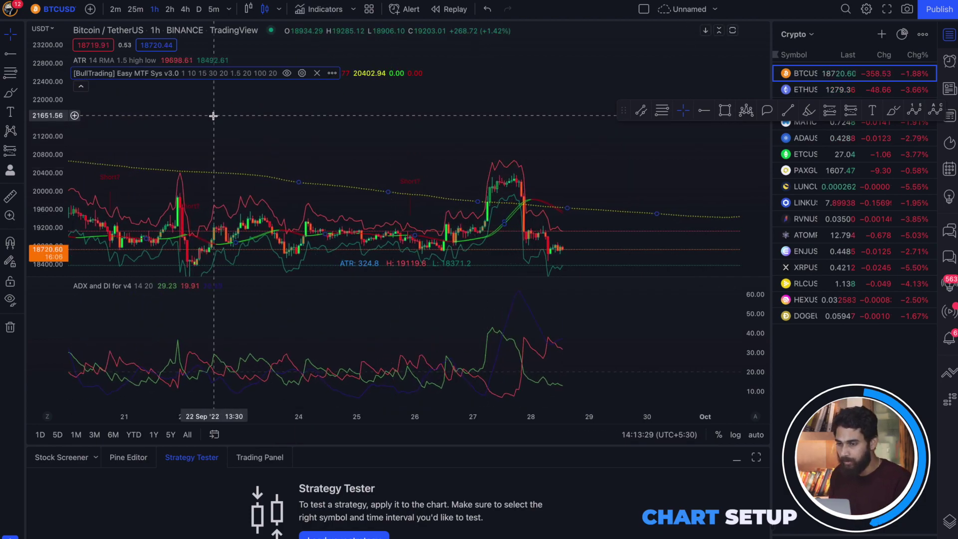
{"action": "left_click", "coordinate": [302, 73]}
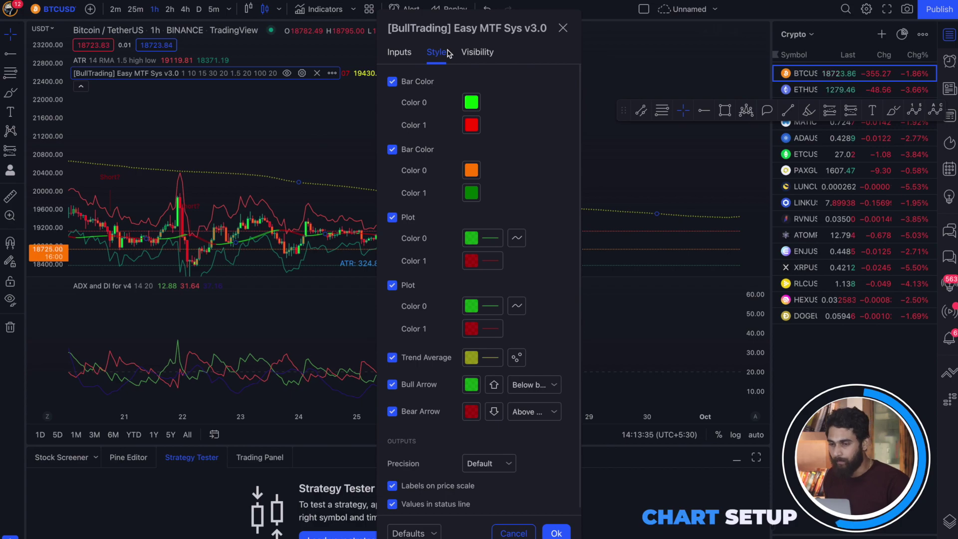
{"action": "left_click", "coordinate": [471, 101]}
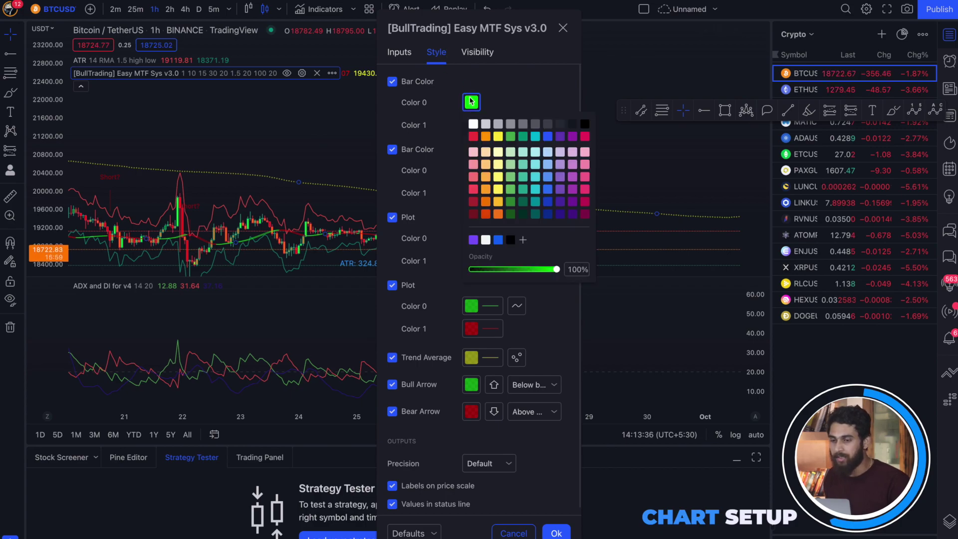
{"action": "left_click", "coordinate": [548, 137]}
{"action": "left_click", "coordinate": [515, 83]}
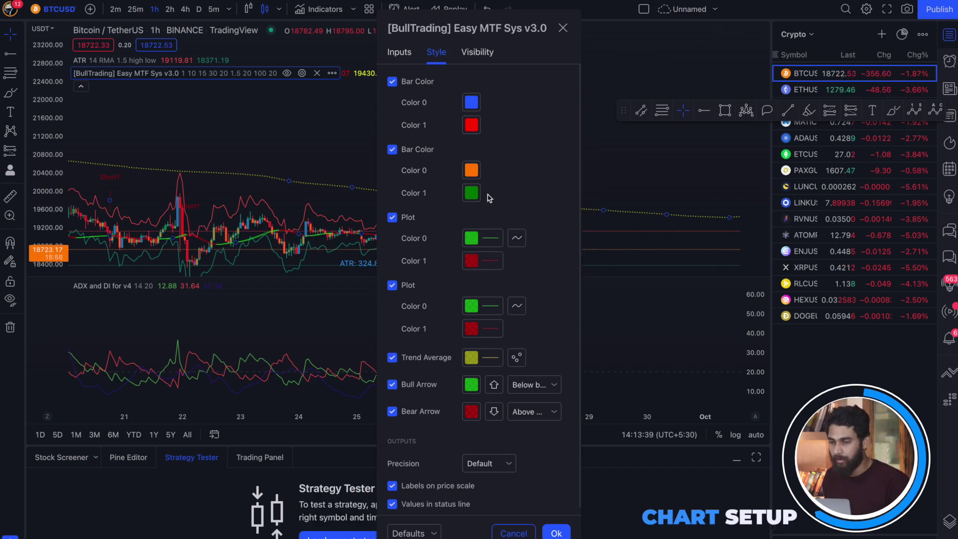
Step: Hide the second plot, trend average, bull arrows and bear arrows, and apply
{"action": "scroll", "coordinate": [492, 224], "scroll_direction": "down", "scroll_amount": 1}
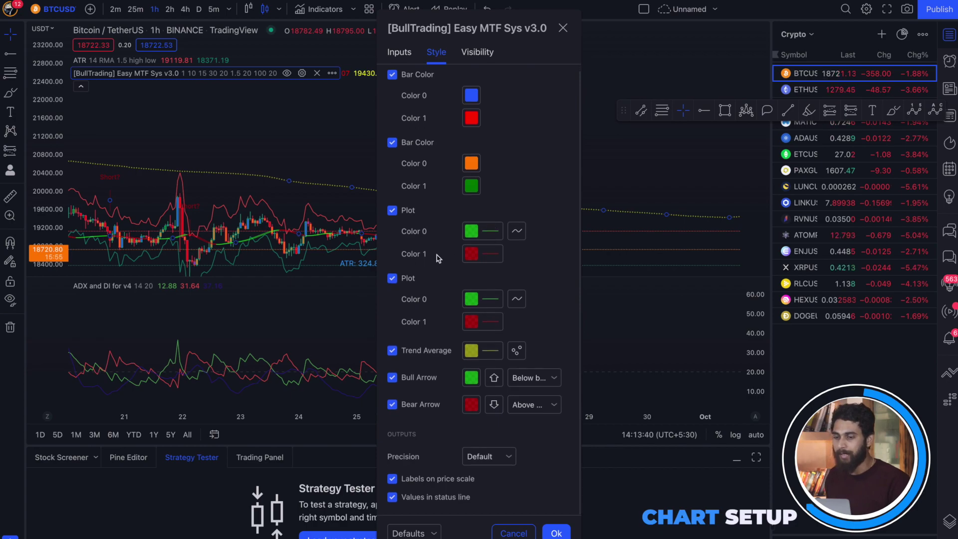
{"action": "left_click", "coordinate": [393, 279]}
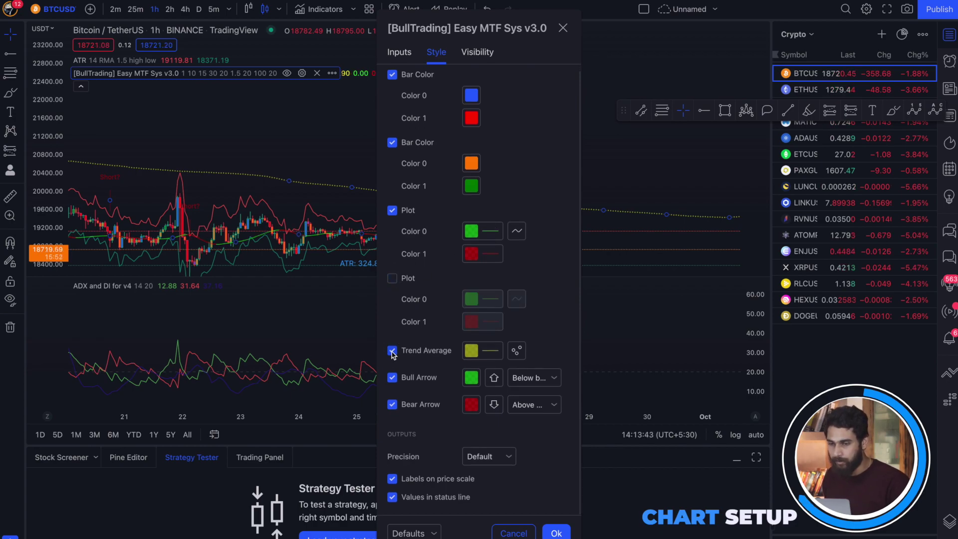
{"action": "left_click", "coordinate": [392, 352]}
{"action": "left_click", "coordinate": [392, 380]}
{"action": "left_click", "coordinate": [392, 405]}
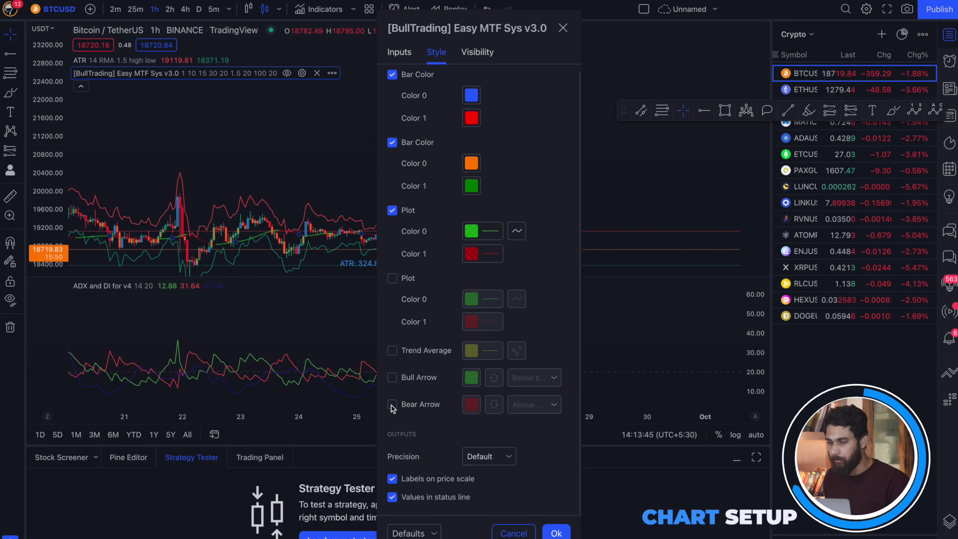
{"action": "left_click", "coordinate": [556, 533]}
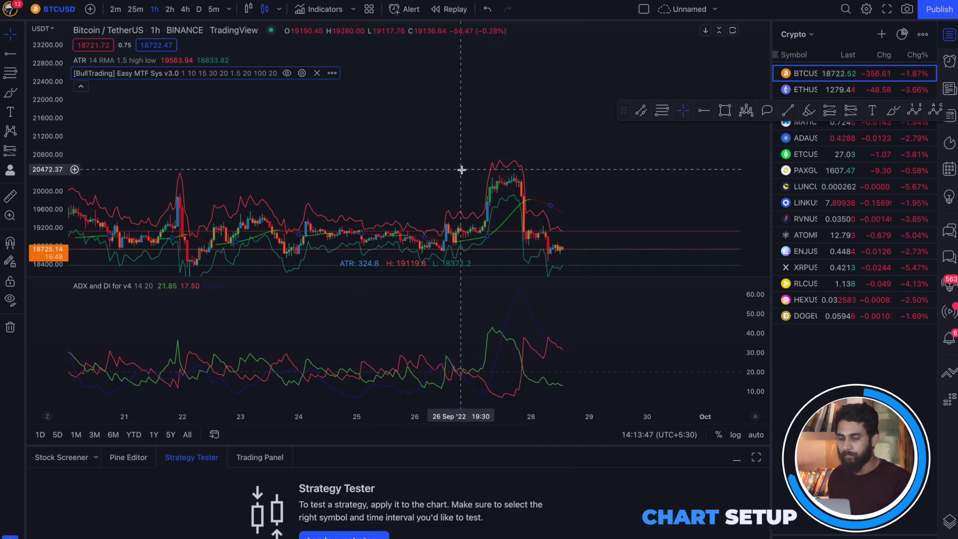
{"action": "scroll", "coordinate": [461, 169], "scroll_direction": "up", "scroll_amount": 5}
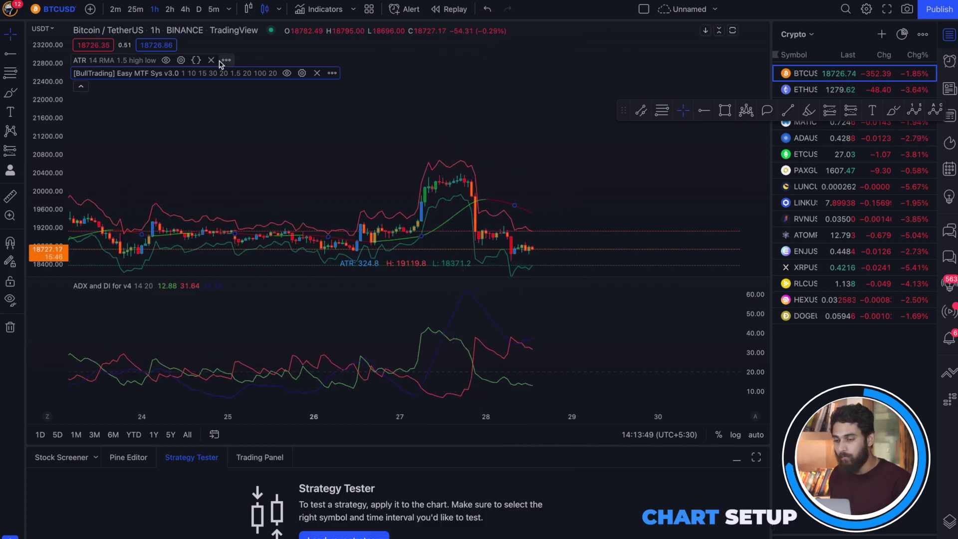
Step: Set the ATR Stop Loss Finder multiplier to 0.85
{"action": "left_click", "coordinate": [181, 60]}
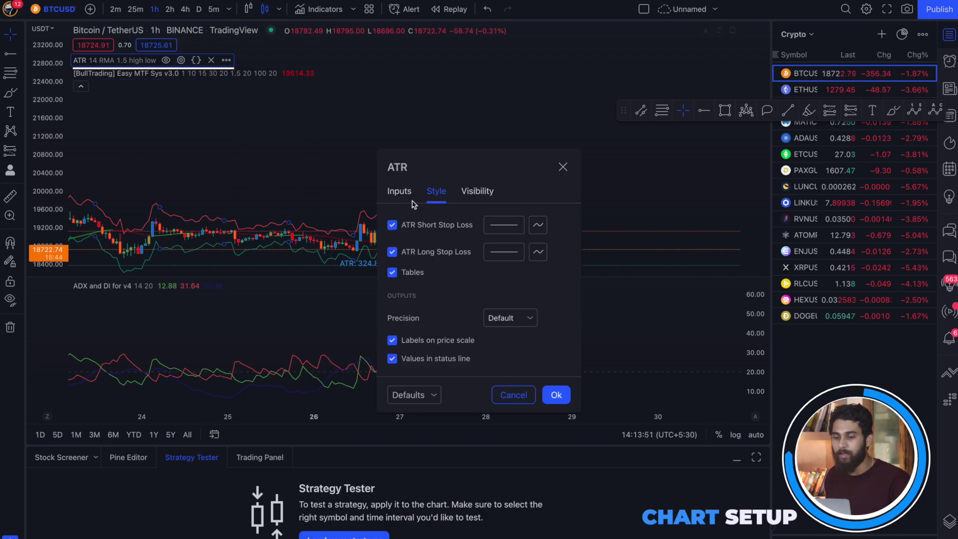
{"action": "left_click", "coordinate": [398, 194]}
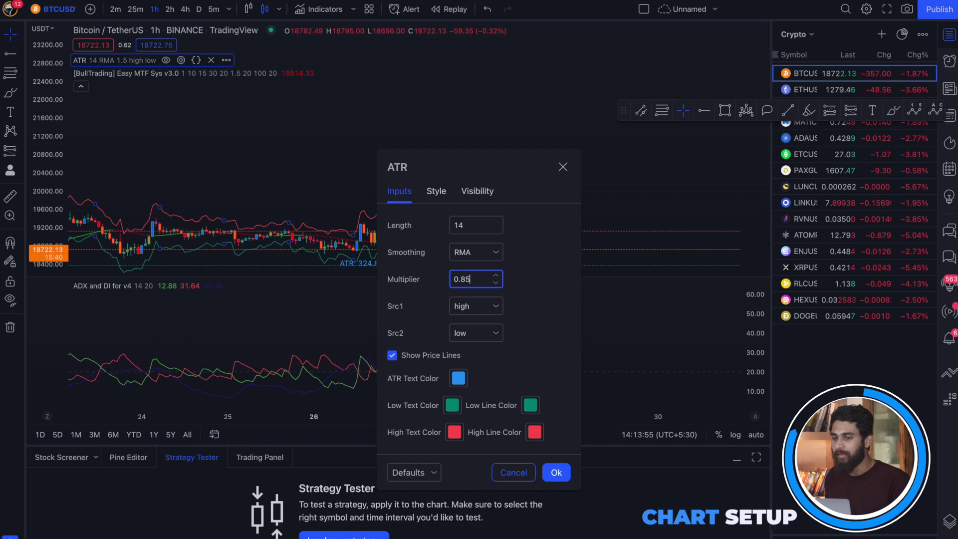
{"action": "left_click", "coordinate": [556, 472]}
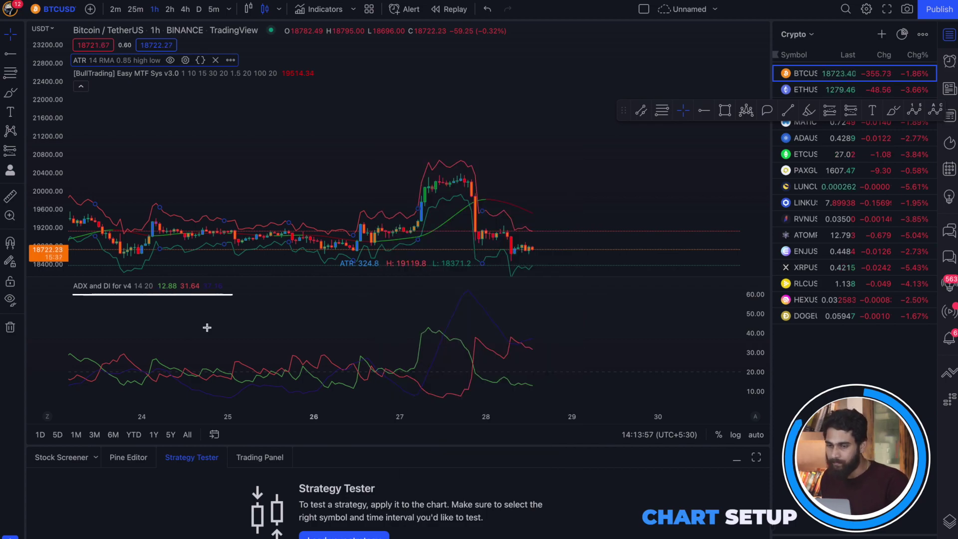
Step: Uncheck the ADX line and Level in the ADX and DI style settings
{"action": "left_click", "coordinate": [178, 287]}
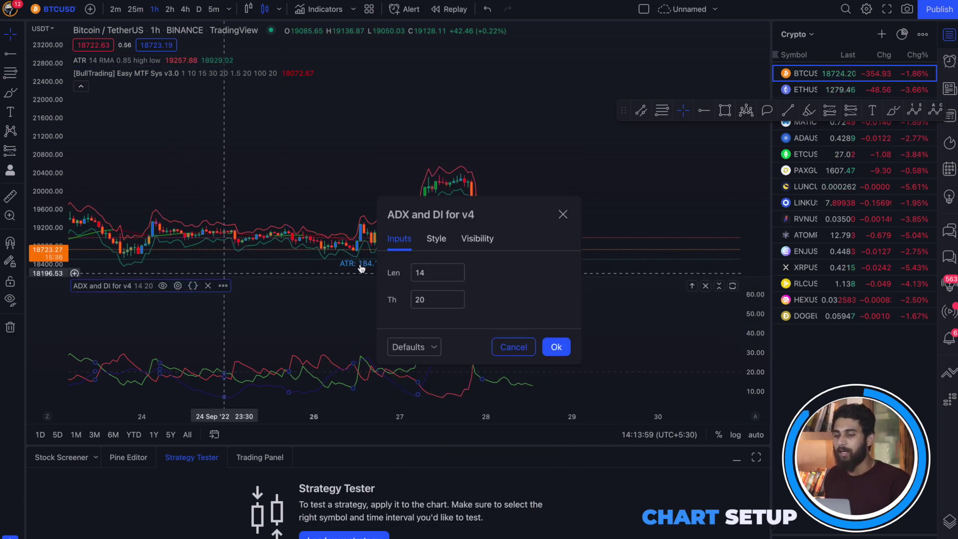
{"action": "left_click", "coordinate": [436, 239]}
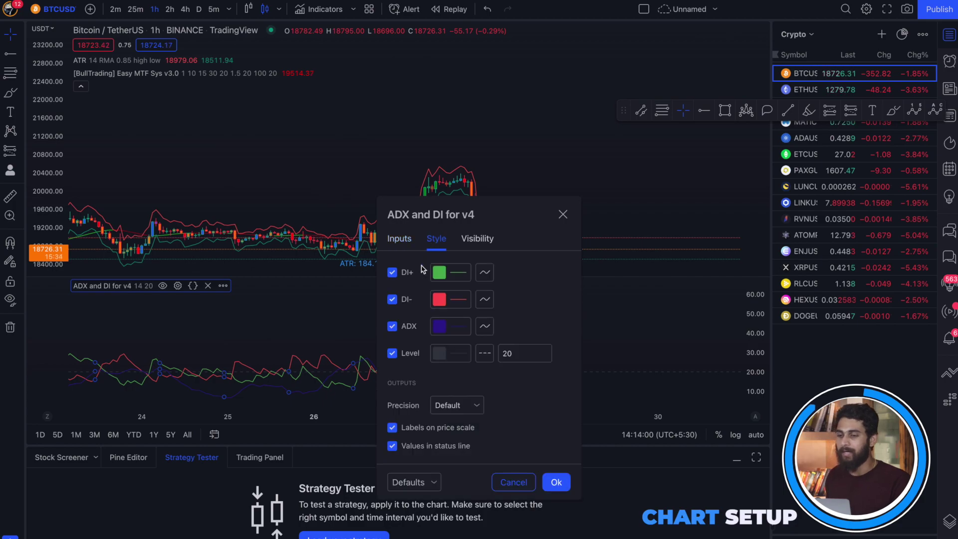
{"action": "left_click", "coordinate": [392, 327]}
{"action": "left_click", "coordinate": [393, 355]}
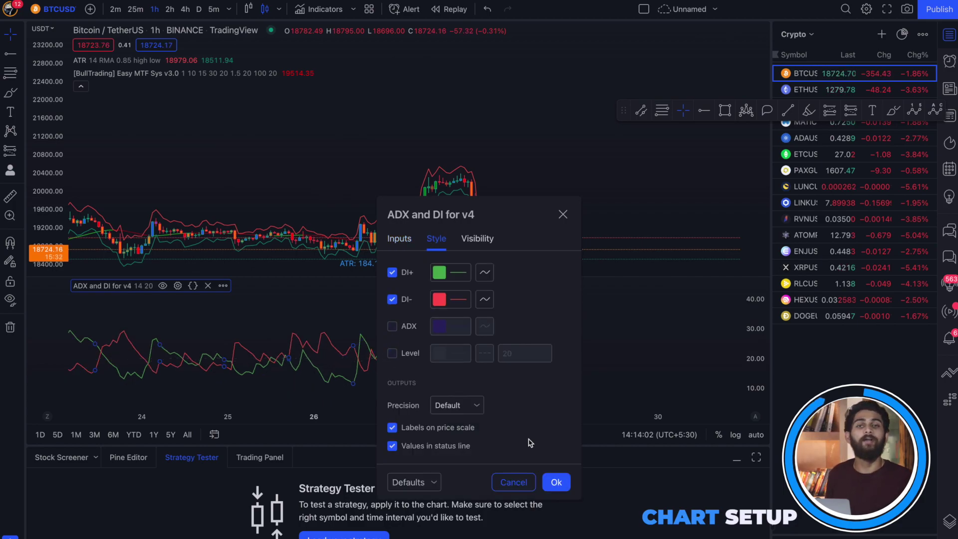
{"action": "left_click", "coordinate": [557, 483]}
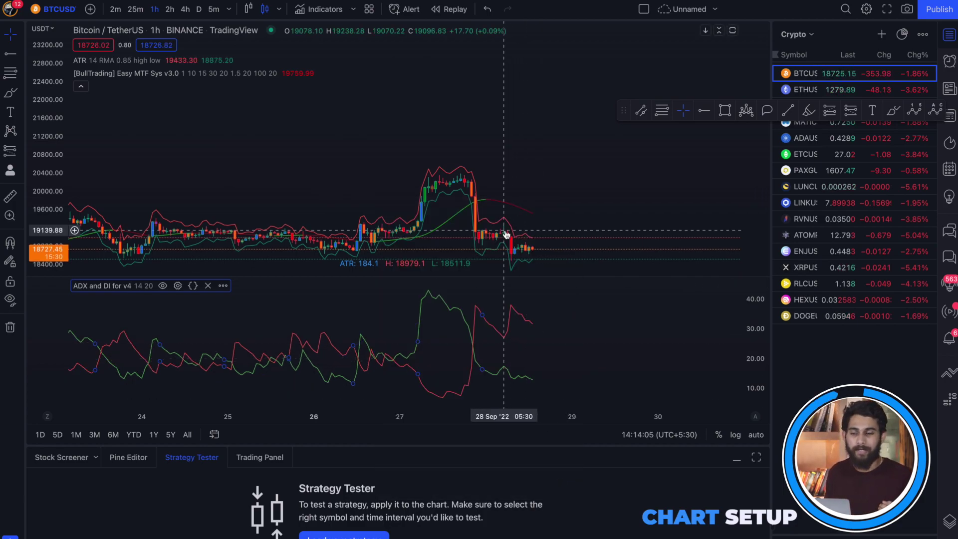
Step: Zoom and pan the chart, stretching the price scale so candles look taller
{"action": "scroll", "coordinate": [505, 235], "scroll_direction": "up", "scroll_amount": 3}
{"action": "left_click_drag", "start_coordinate": [549, 193], "coordinate": [527, 113]}
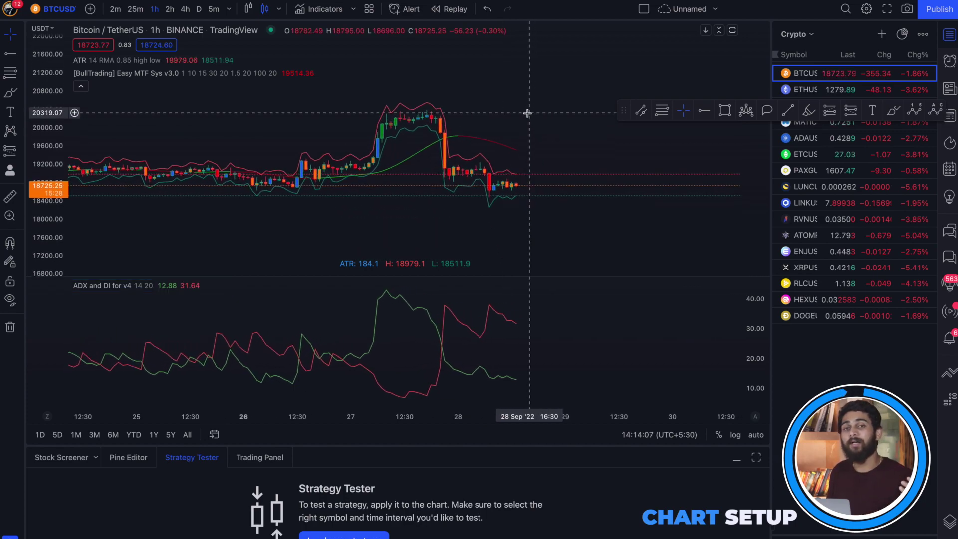
{"action": "scroll", "coordinate": [470, 120], "scroll_direction": "up", "scroll_amount": 5}
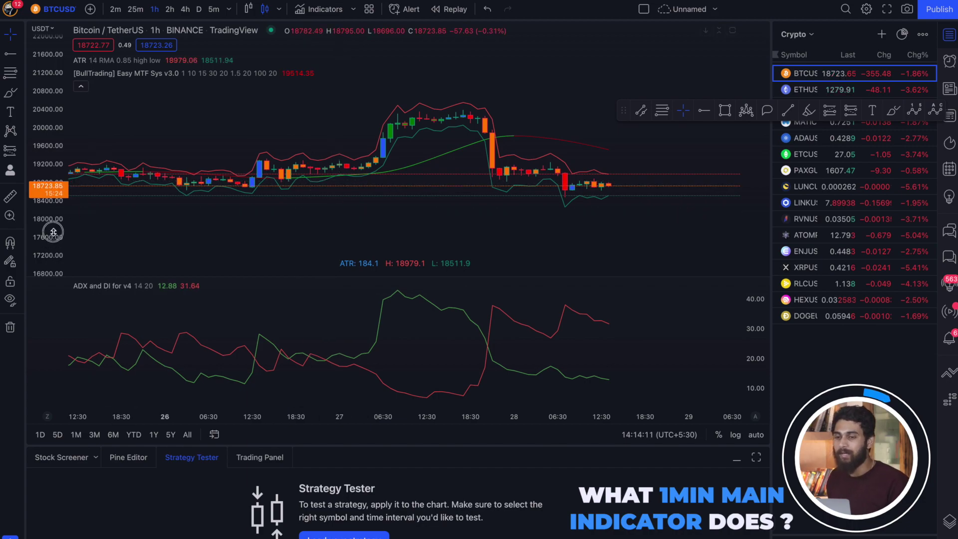
{"action": "left_click_drag", "start_coordinate": [53, 232], "coordinate": [55, 265]}
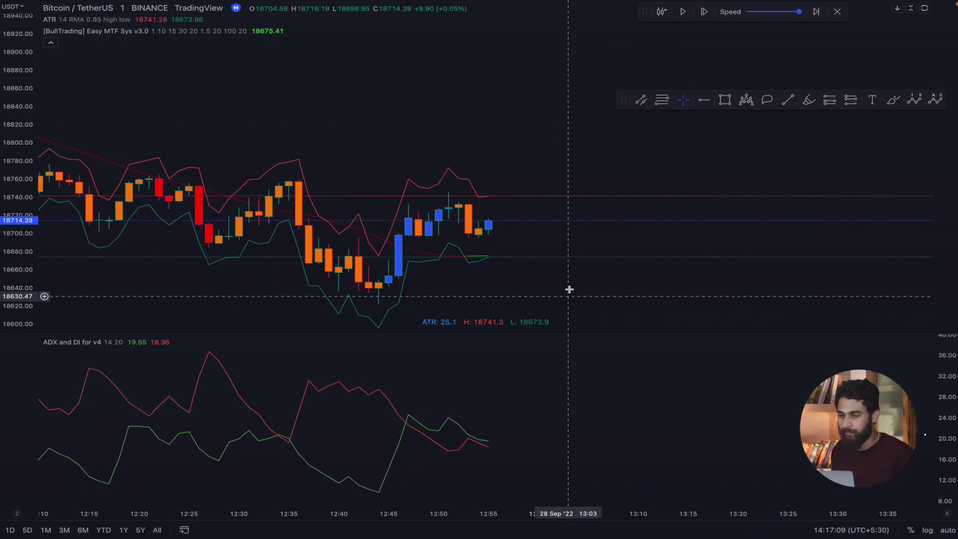
Step: Recentre the chart and pick a new replay start around 10:20 on 28 Sep '22
{"action": "left_click_drag", "start_coordinate": [569, 287], "coordinate": [553, 257]}
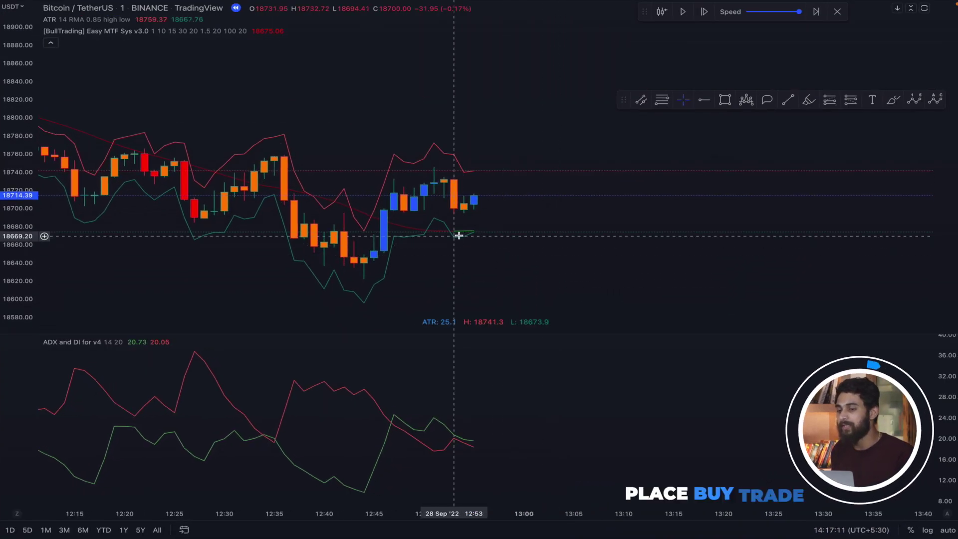
{"action": "scroll", "coordinate": [459, 238], "scroll_direction": "up", "scroll_amount": 3}
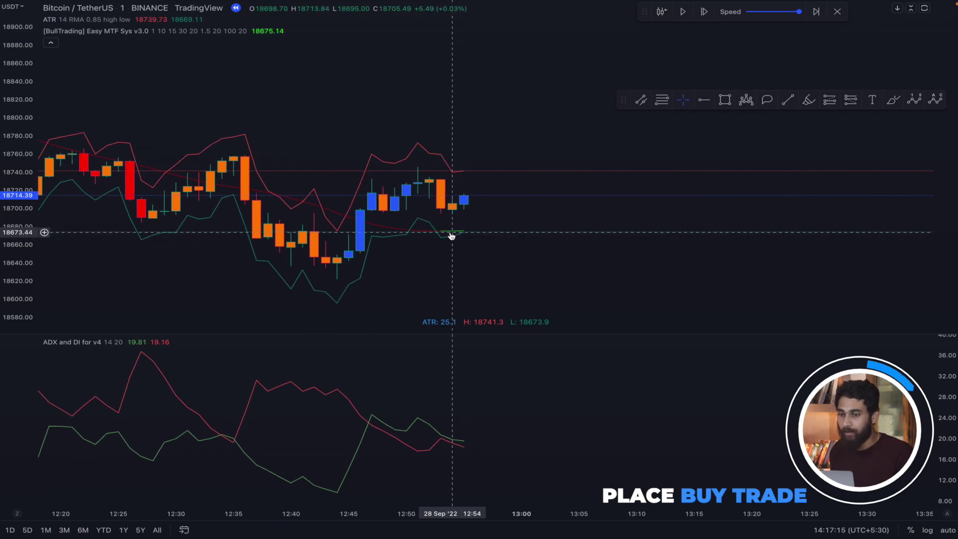
{"action": "left_click", "coordinate": [455, 235]}
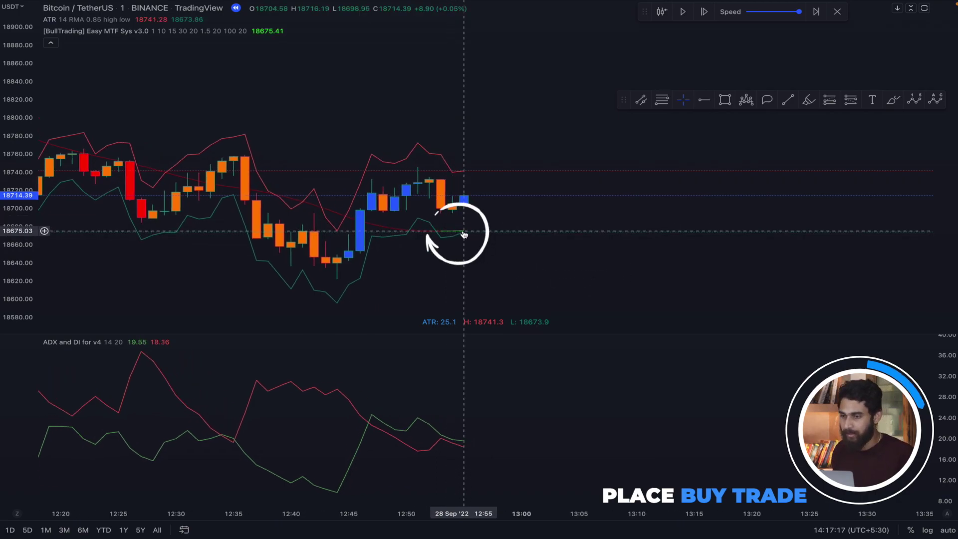
{"action": "left_click", "coordinate": [464, 199]}
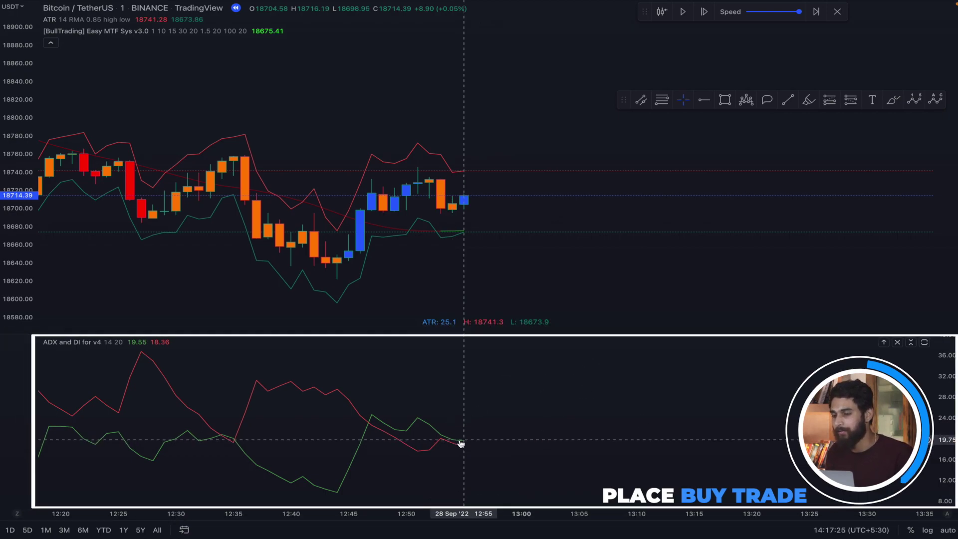
Step: Place a long position on the latest candle, stop at green ATR line, target raised
{"action": "left_click", "coordinate": [827, 102]}
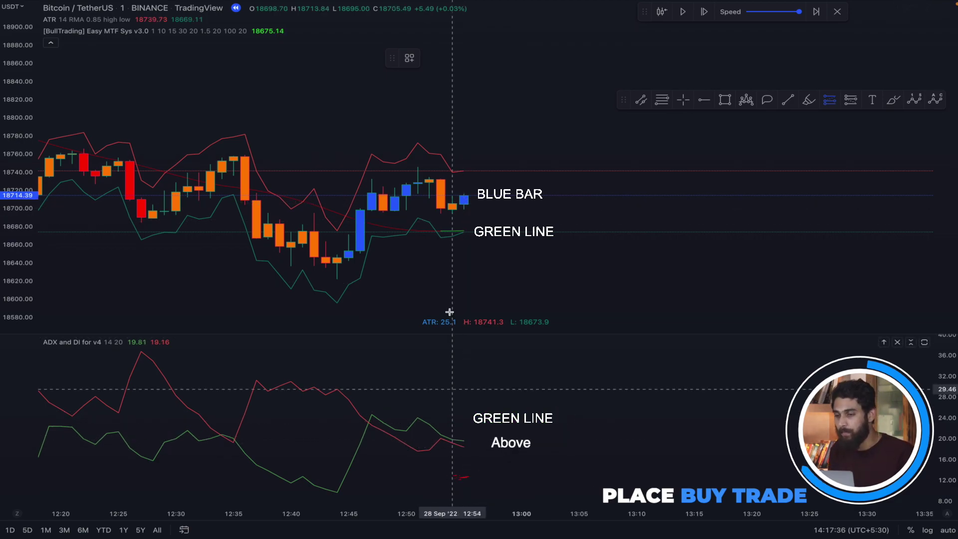
{"action": "left_click", "coordinate": [465, 197]}
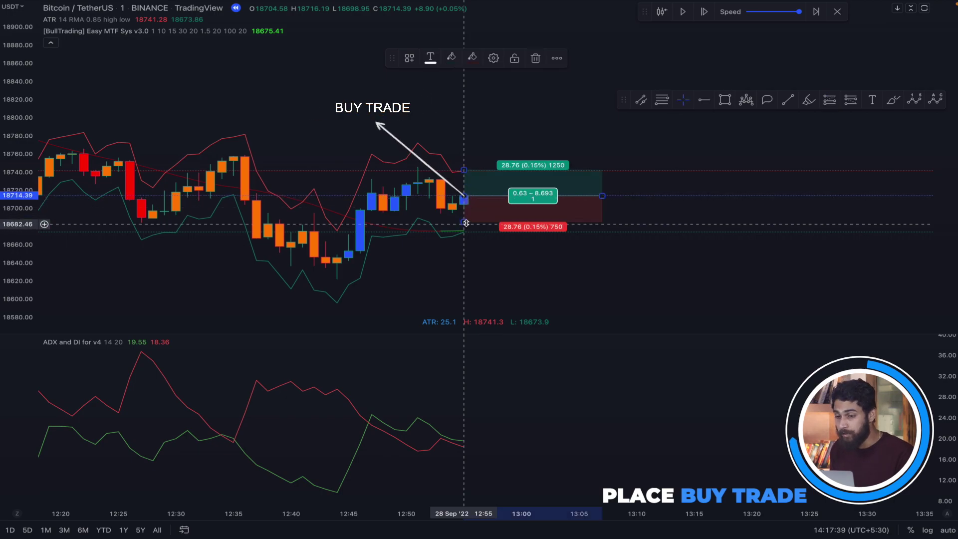
{"action": "left_click_drag", "start_coordinate": [465, 222], "coordinate": [463, 237]}
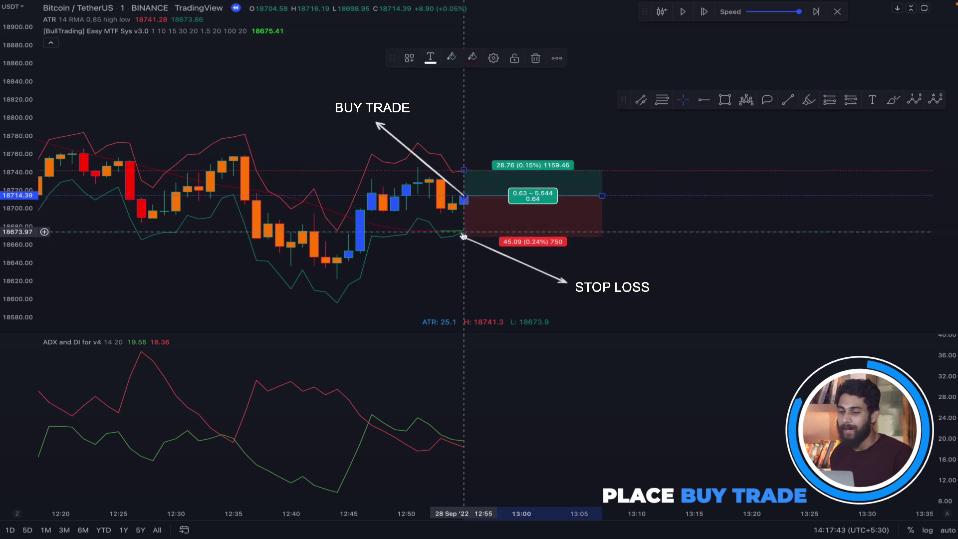
{"action": "left_click_drag", "start_coordinate": [464, 170], "coordinate": [467, 132]}
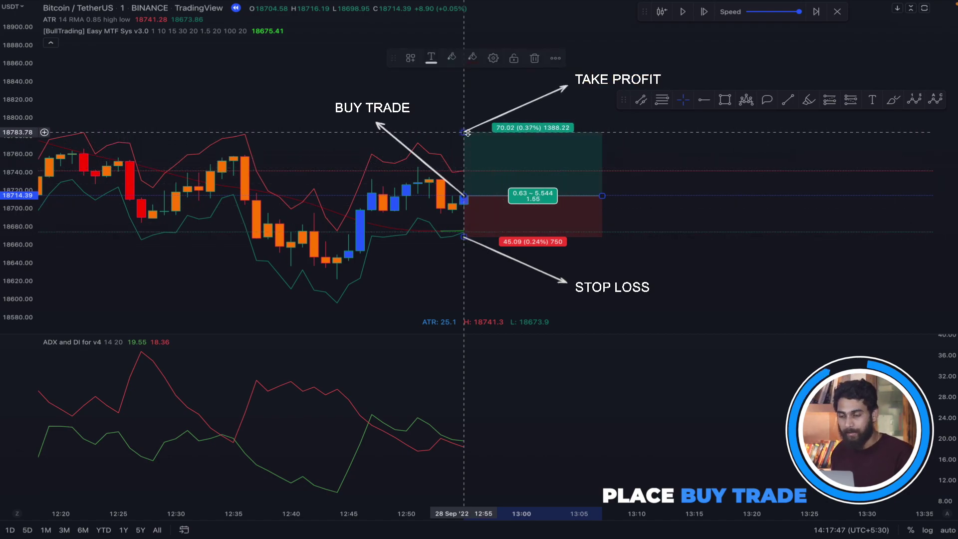
{"action": "left_click", "coordinate": [705, 12]}
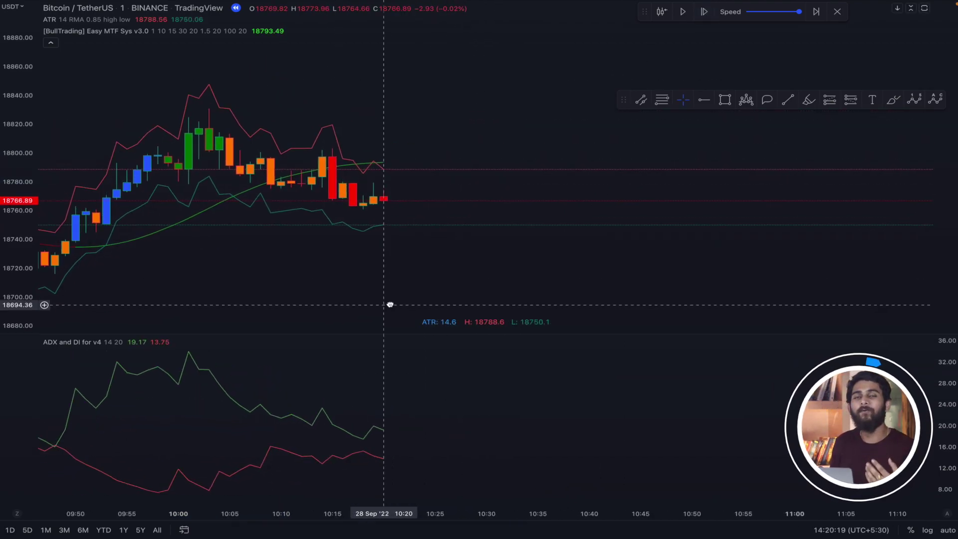
Step: Step the replay forward two bars
{"action": "left_click", "coordinate": [704, 11]}
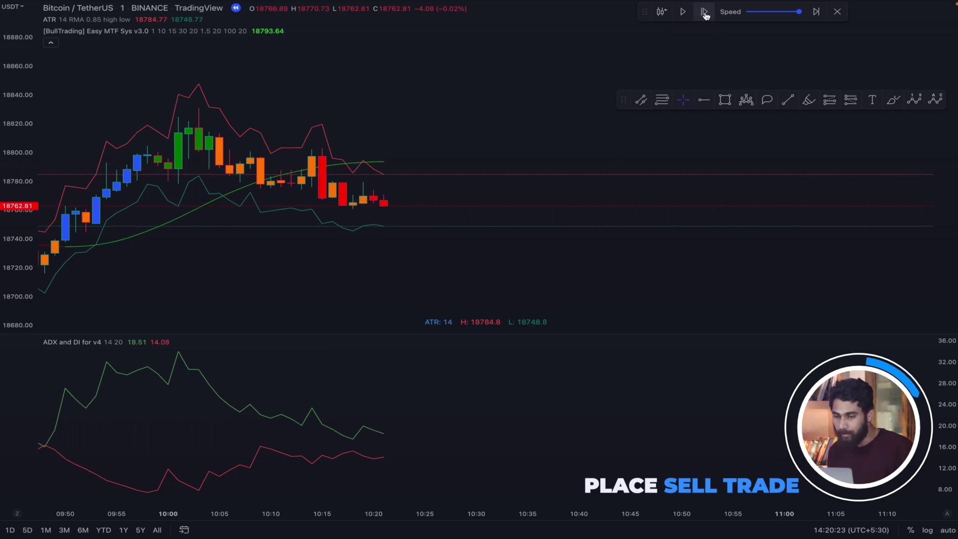
{"action": "left_click", "coordinate": [704, 12]}
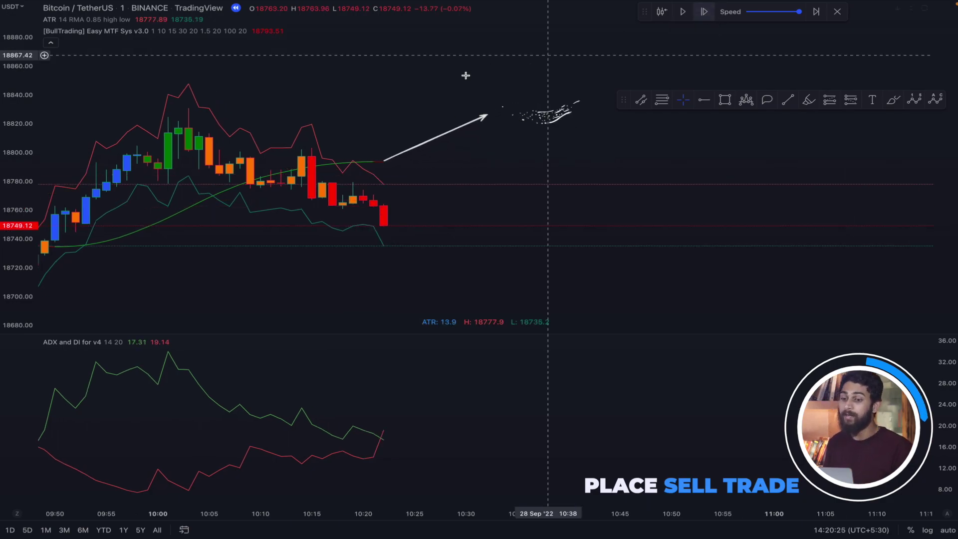
{"action": "left_click", "coordinate": [385, 214]}
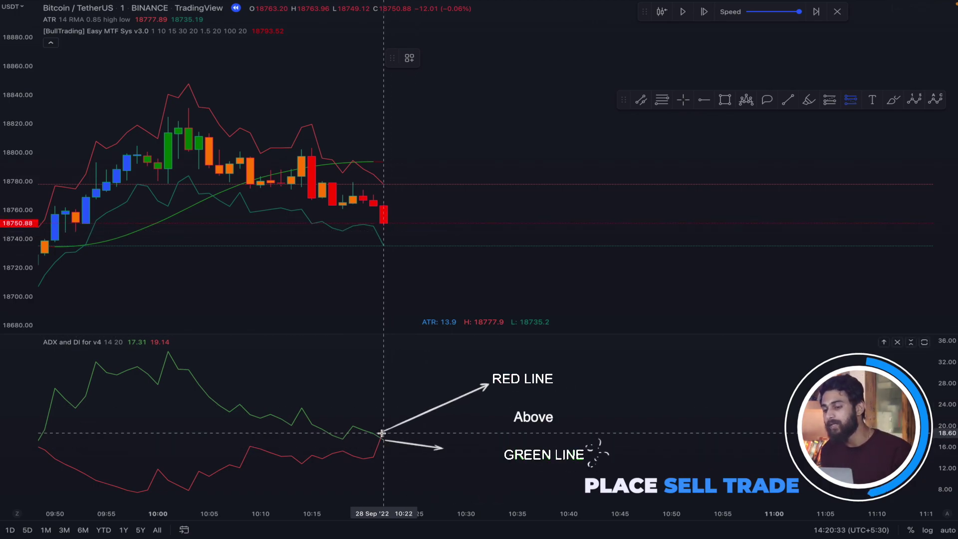
Step: Place a short at 18750 with stop near red line, target 18701.04, and replay to target
{"action": "left_click", "coordinate": [386, 225]}
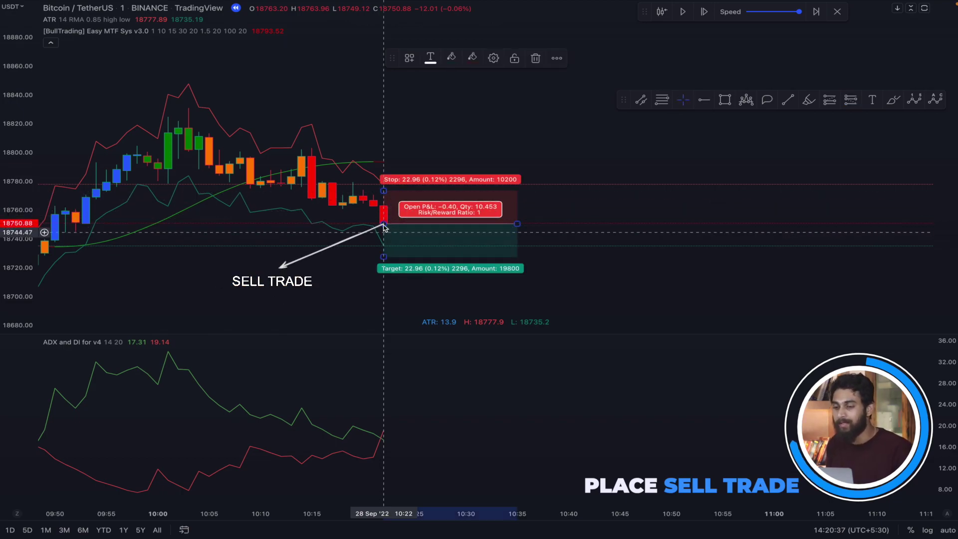
{"action": "left_click_drag", "start_coordinate": [383, 191], "coordinate": [384, 175]}
{"action": "left_click_drag", "start_coordinate": [383, 257], "coordinate": [383, 298]}
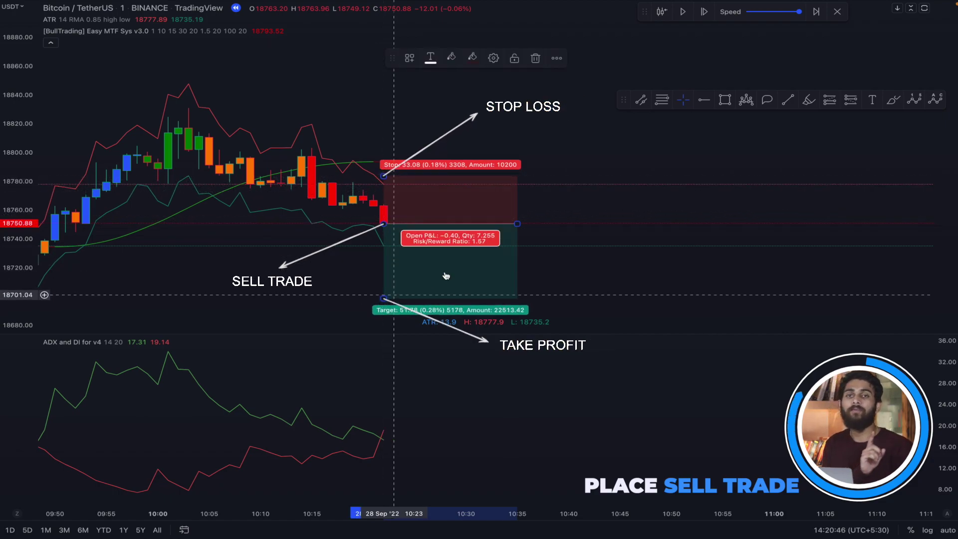
{"action": "left_click", "coordinate": [704, 11]}
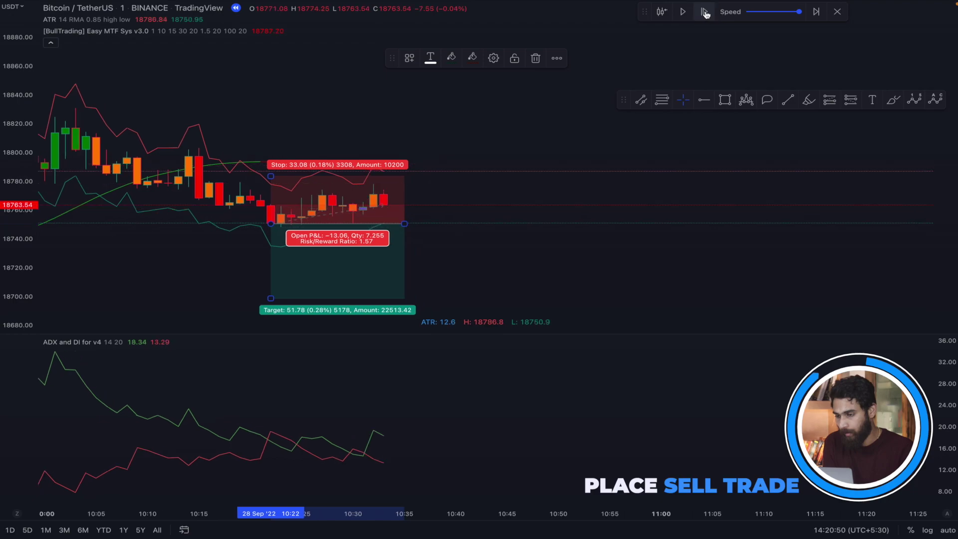
{"action": "left_click", "coordinate": [705, 12]}
{"action": "left_click", "coordinate": [705, 12]}
{"action": "left_click", "coordinate": [705, 12]}
{"action": "left_click", "coordinate": [705, 12]}
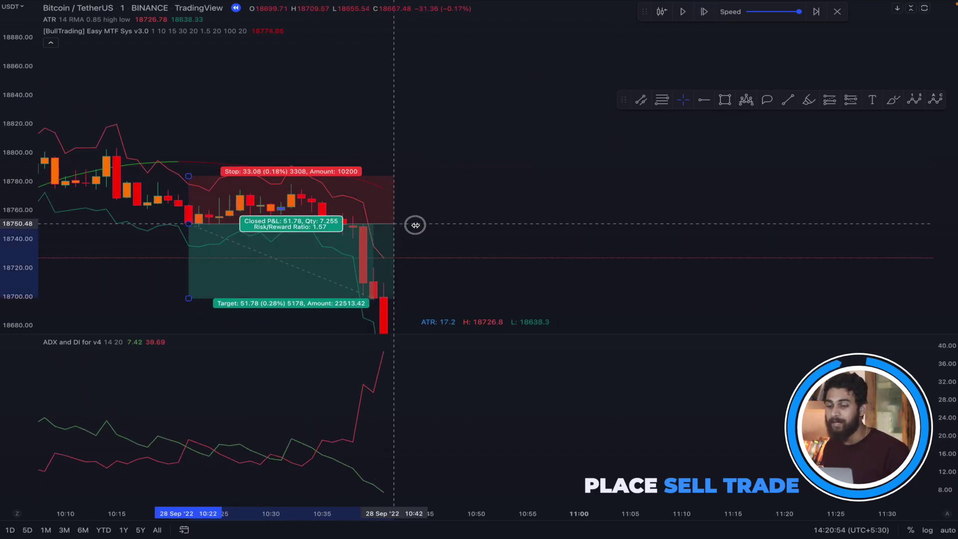